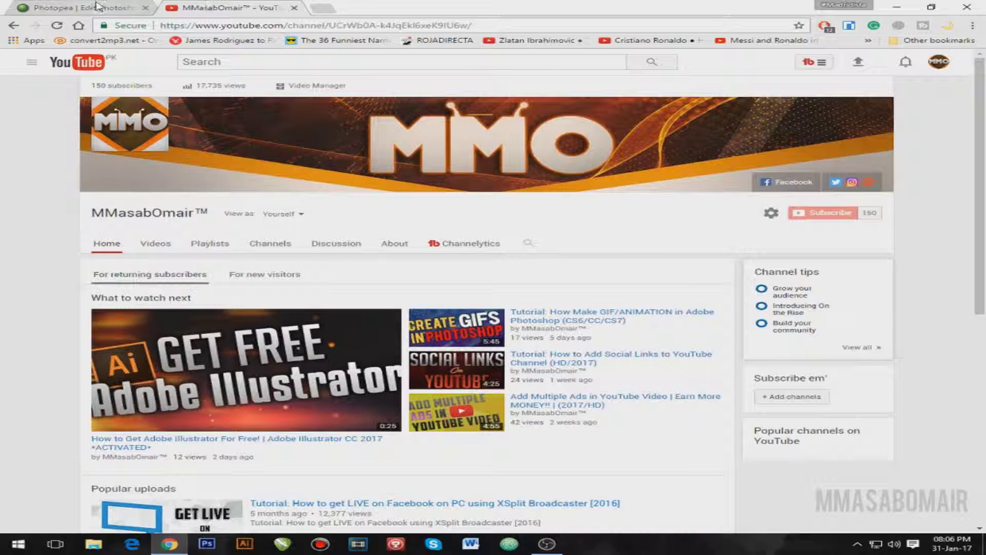
Switch to Photopea, then inspect the marquee shape flyout and the layer blend modes, keeping Normal.
{"action": "left_click", "coordinate": [98, 8]}
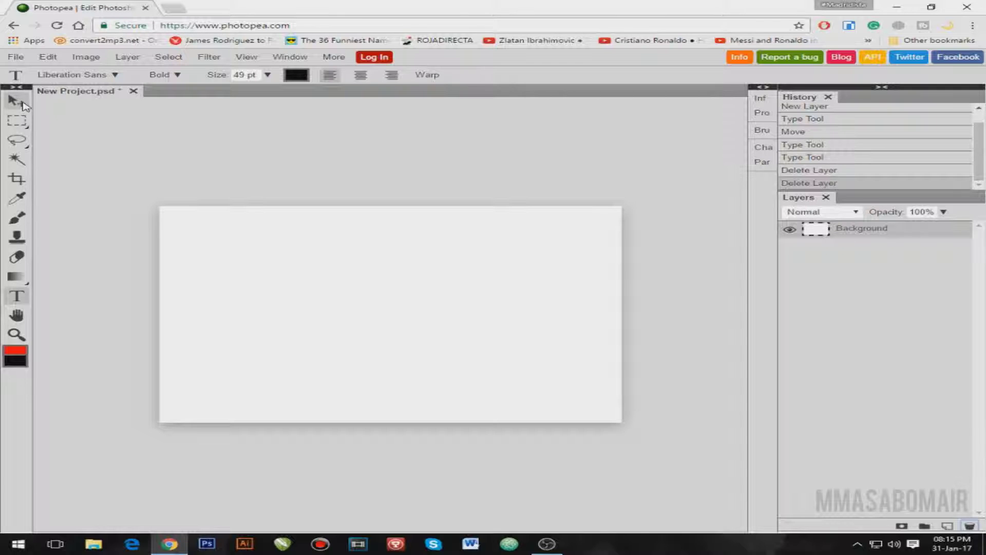
{"action": "right_click", "coordinate": [17, 121]}
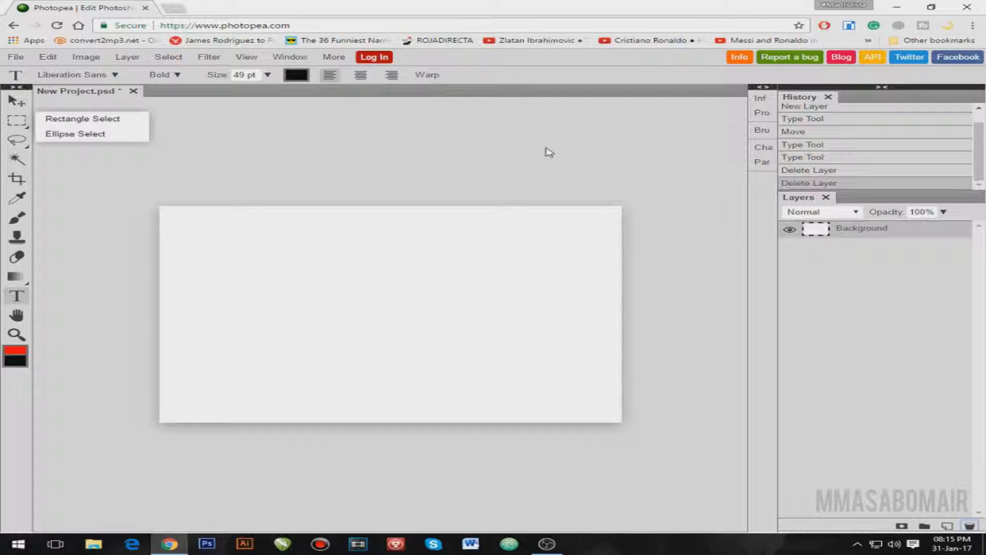
{"action": "left_click", "coordinate": [164, 115]}
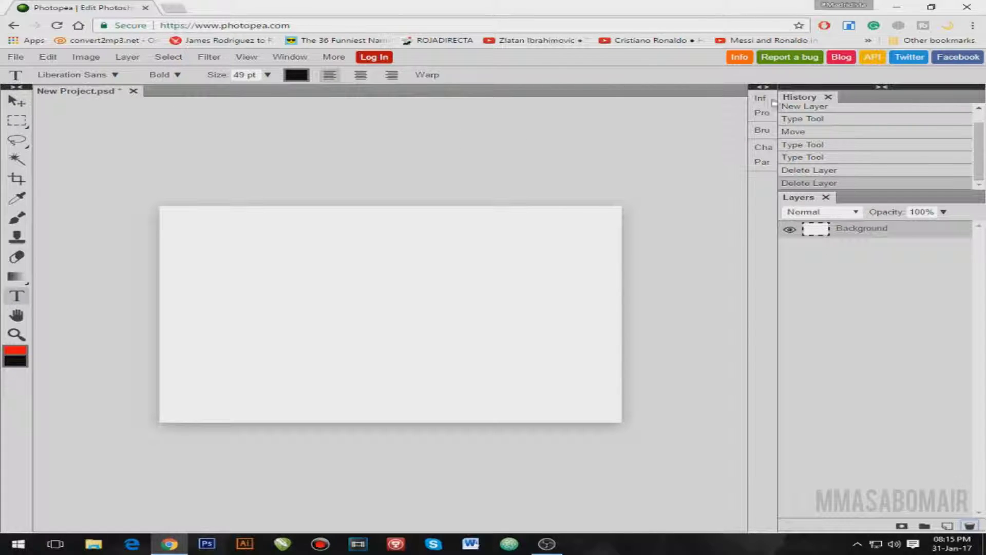
{"action": "left_click", "coordinate": [822, 212]}
{"action": "left_click", "coordinate": [804, 222]}
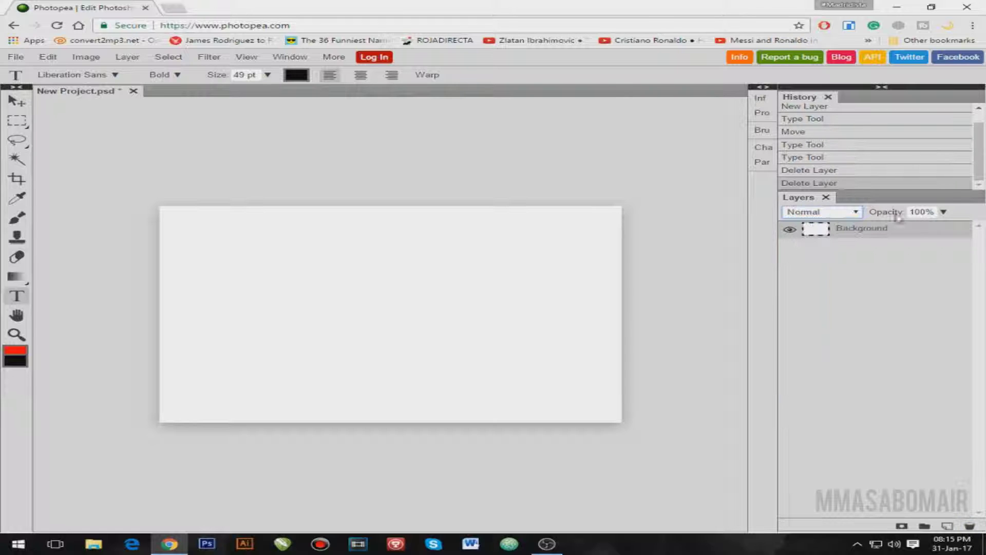
Add an empty layer and type 'MMasabOmair' as a new text layer on the canvas.
{"action": "left_click", "coordinate": [950, 527]}
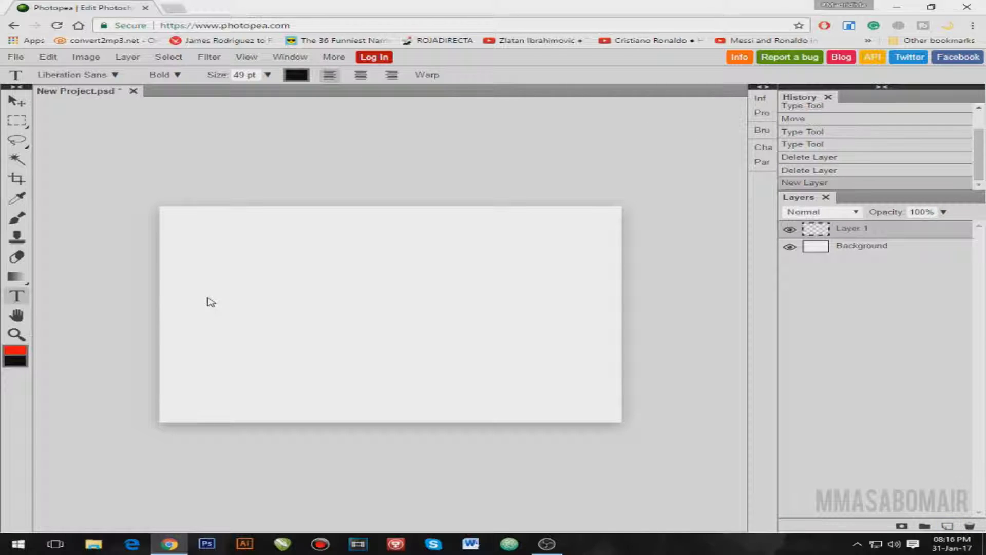
{"action": "left_click", "coordinate": [243, 305]}
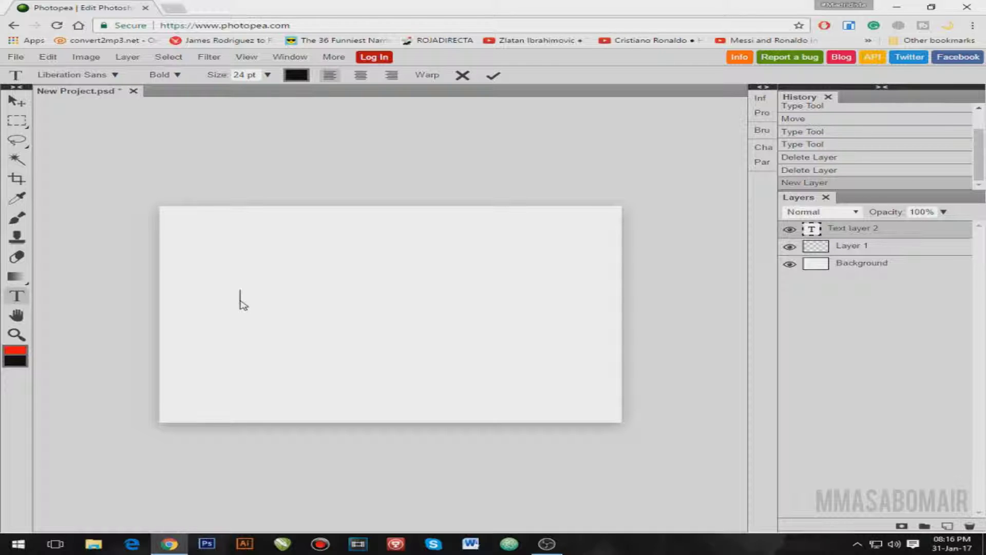
{"action": "type", "text": "MMasab"}
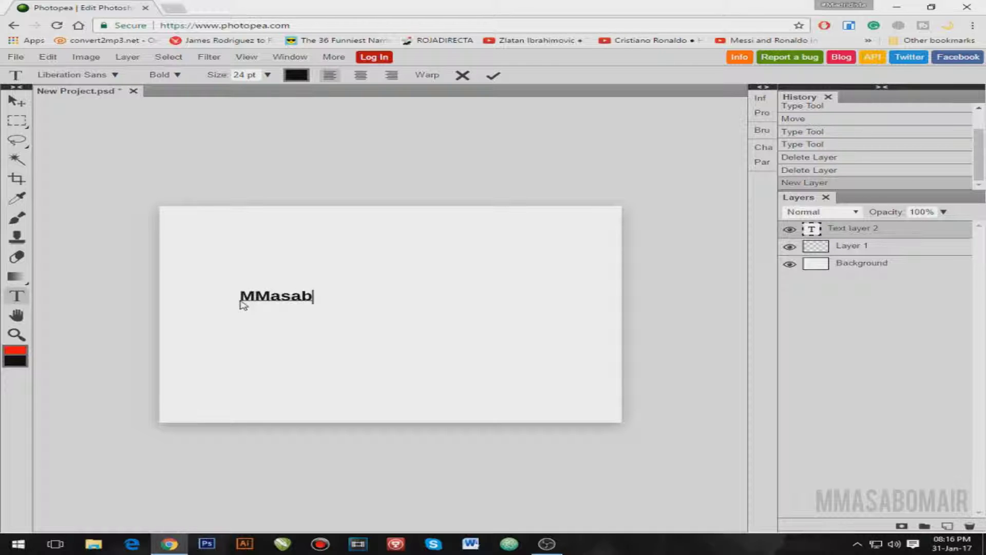
{"action": "type", "text": "Omair"}
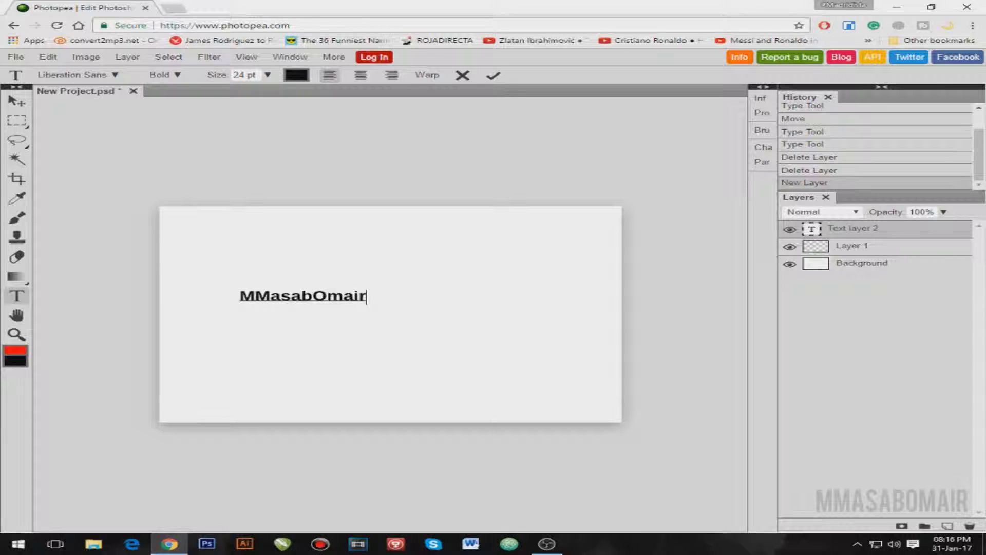
Enlarge the name text to 50 pt and nudge it toward the canvas centre.
{"action": "double_click", "coordinate": [362, 298]}
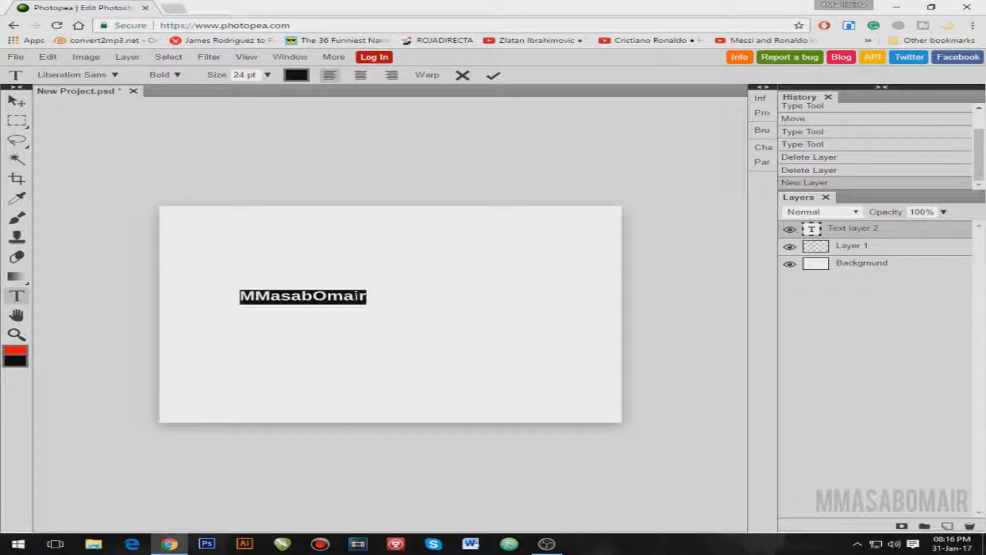
{"action": "left_click", "coordinate": [268, 76]}
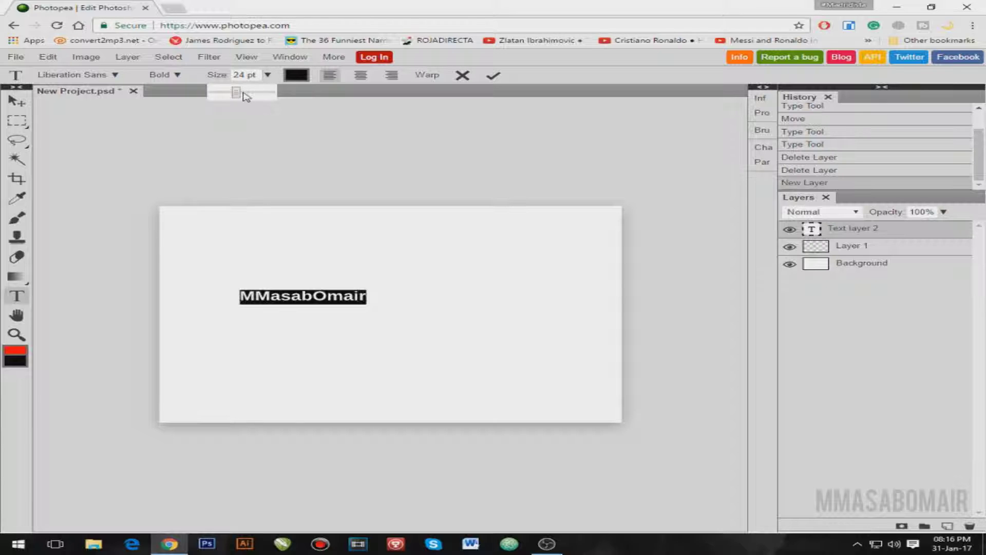
{"action": "left_click_drag", "start_coordinate": [239, 95], "coordinate": [269, 94]}
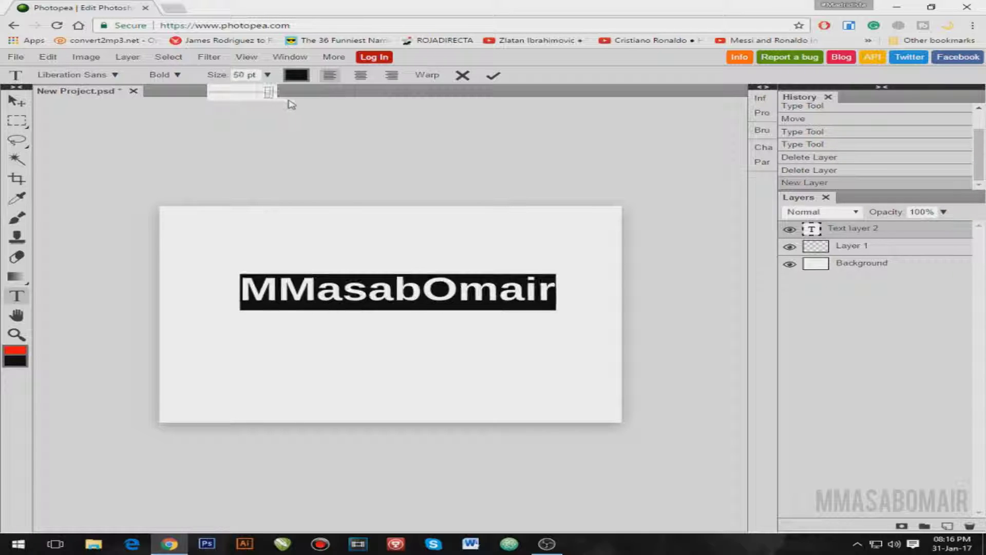
{"action": "key", "text": "Escape"}
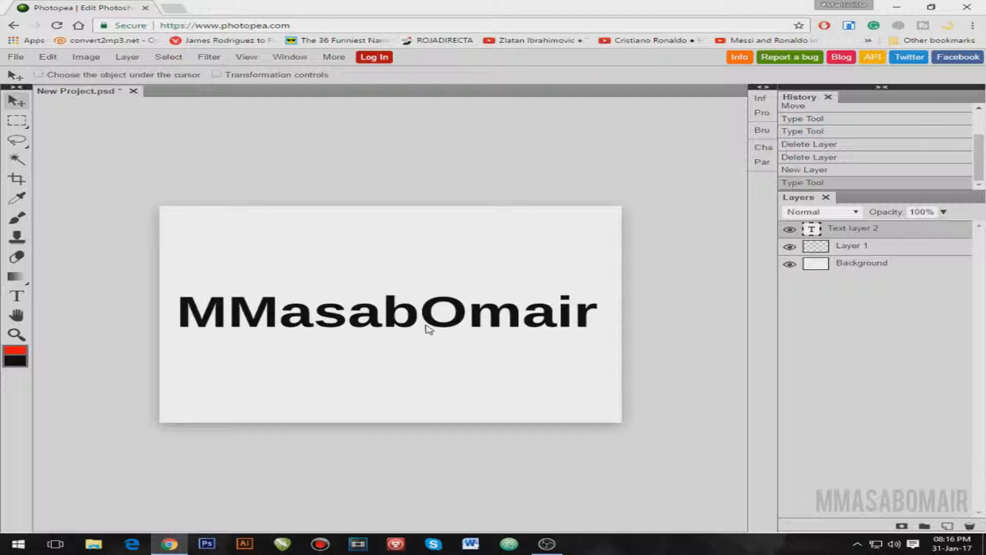
{"action": "left_click_drag", "start_coordinate": [430, 329], "coordinate": [432, 331]}
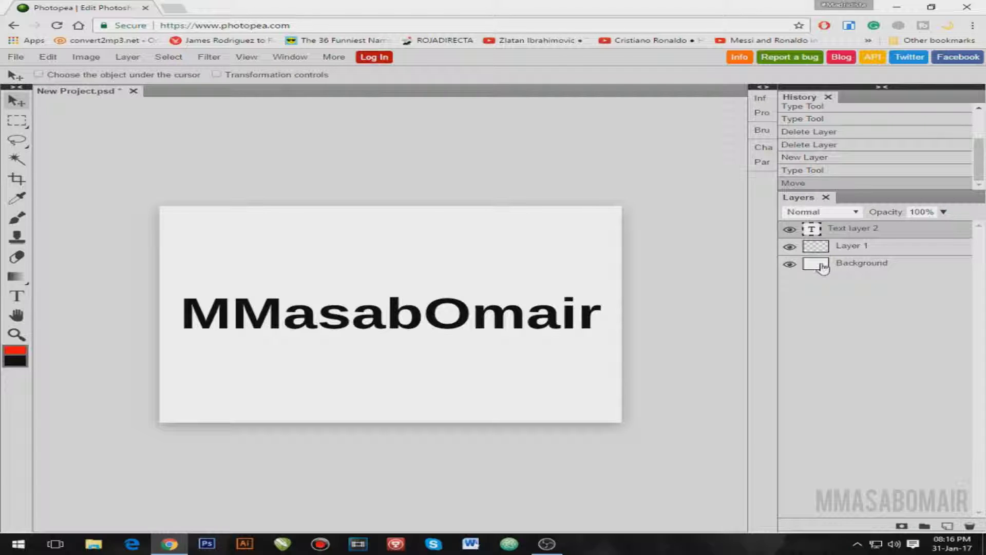
{"action": "double_click", "coordinate": [817, 232]}
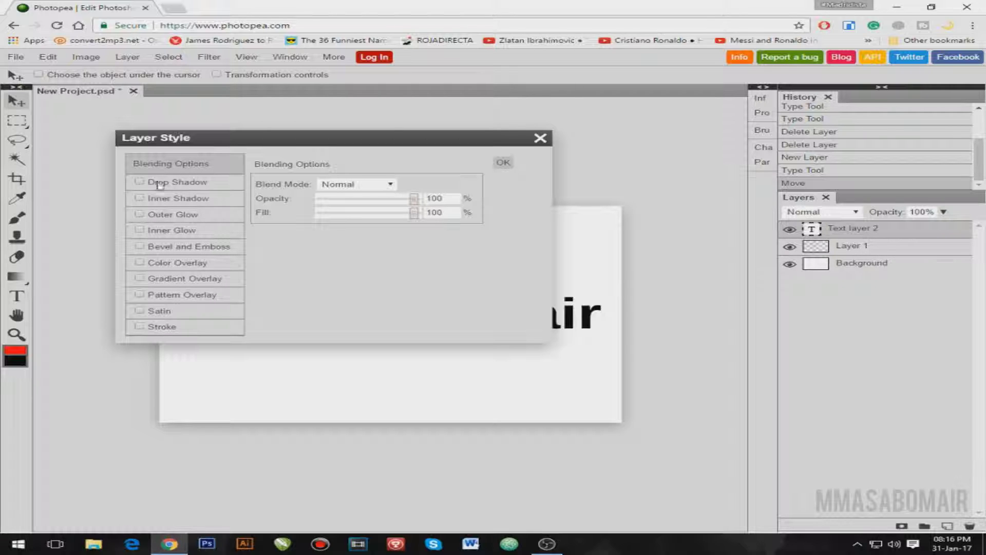
Enable a Drop Shadow on the text layer and bring its settings into view.
{"action": "left_click", "coordinate": [140, 182]}
{"action": "left_click_drag", "start_coordinate": [314, 141], "coordinate": [820, 155]}
{"action": "left_click", "coordinate": [682, 196]}
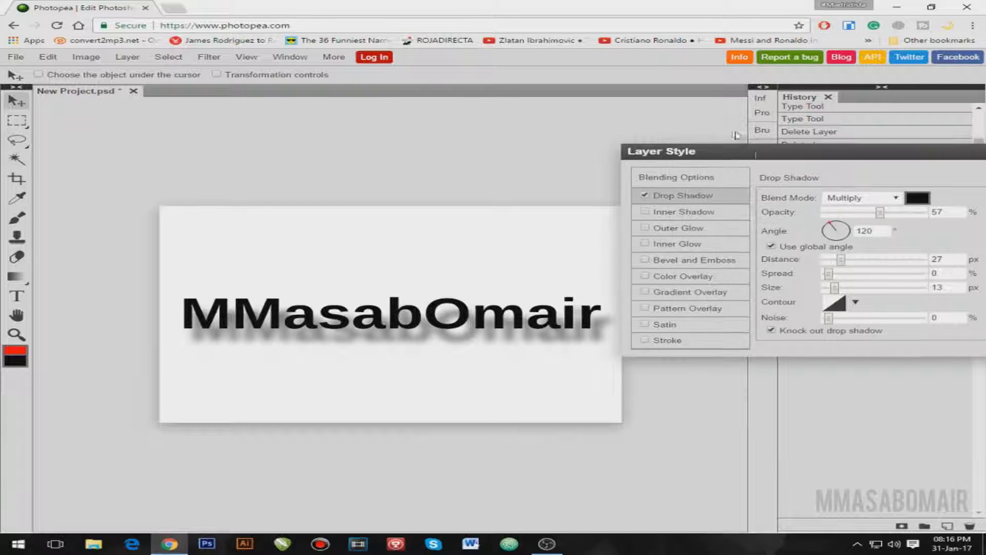
{"action": "left_click_drag", "start_coordinate": [739, 151], "coordinate": [654, 69]}
Set the drop shadow to Spread 20%, Size 20 px, Distance 5 px and apply it.
{"action": "double_click", "coordinate": [863, 178]}
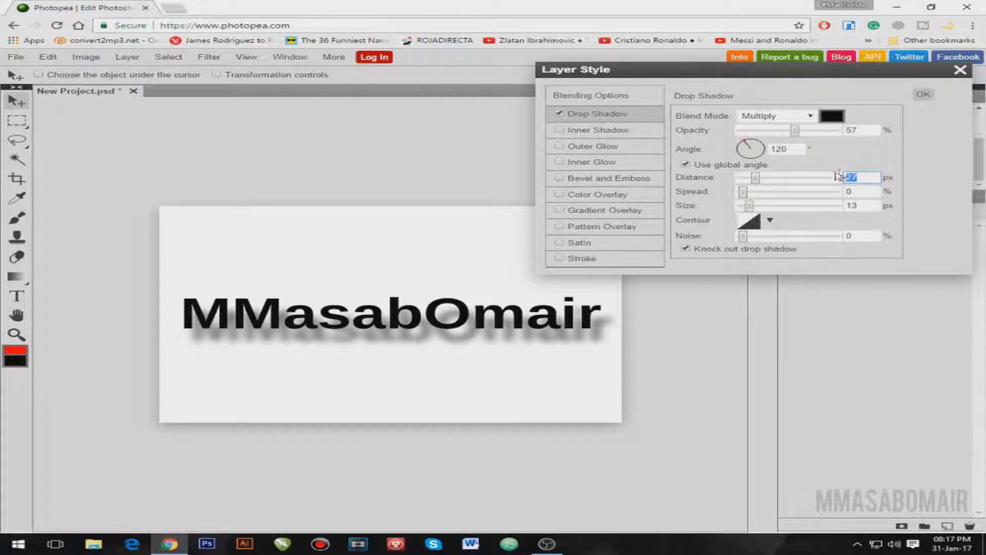
{"action": "type", "text": "0"}
{"action": "key", "text": "Tab"}
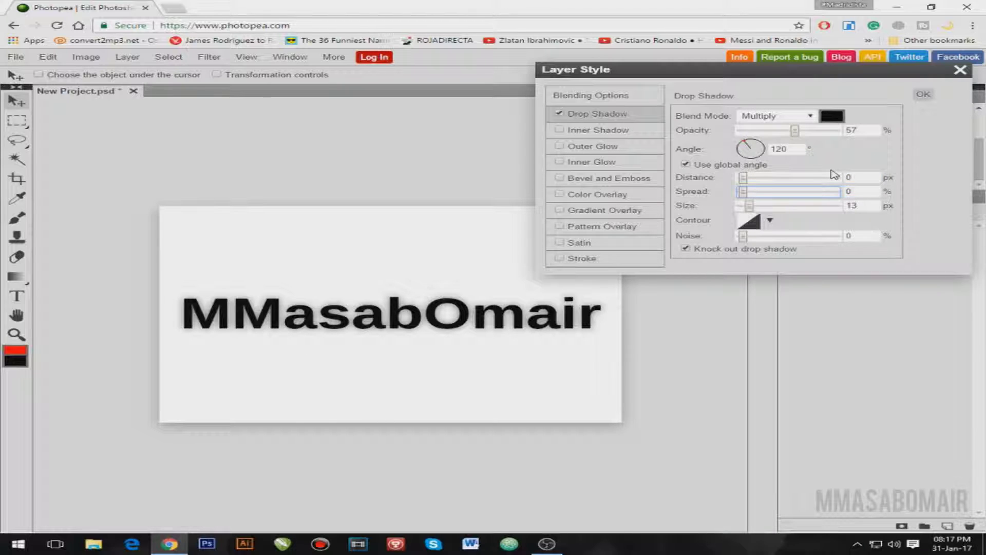
{"action": "key", "text": "Tab"}
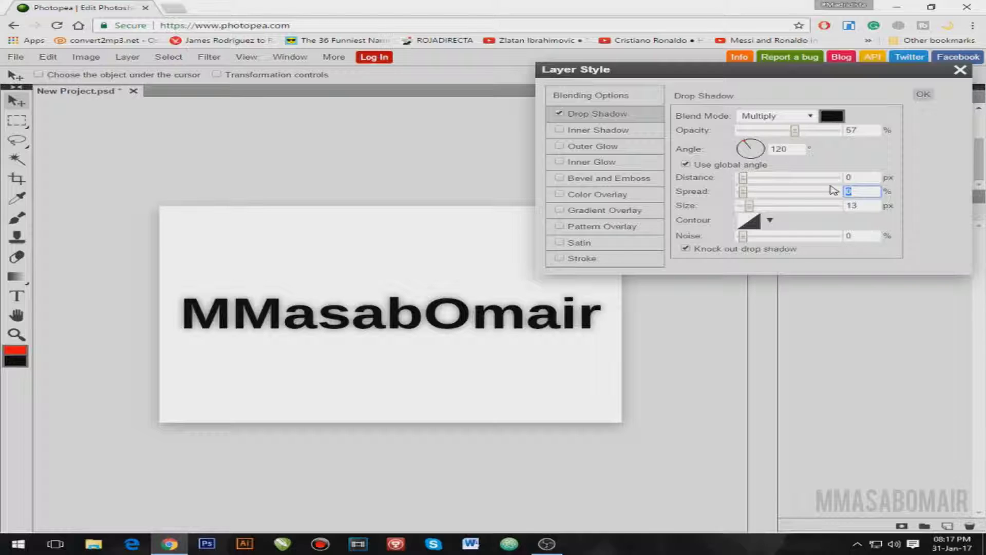
{"action": "type", "text": "20"}
{"action": "left_click", "coordinate": [870, 208]}
{"action": "type", "text": "20"}
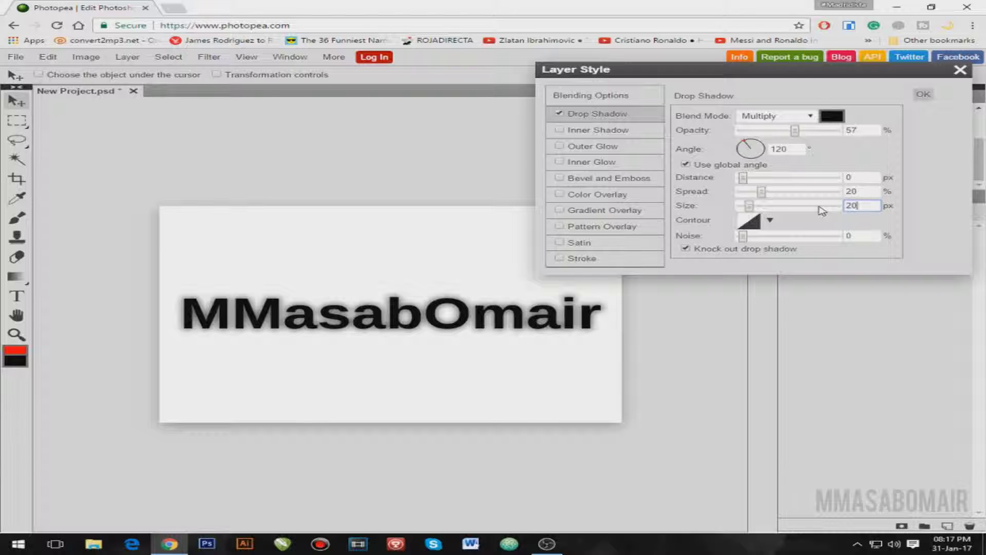
{"action": "left_click", "coordinate": [853, 177]}
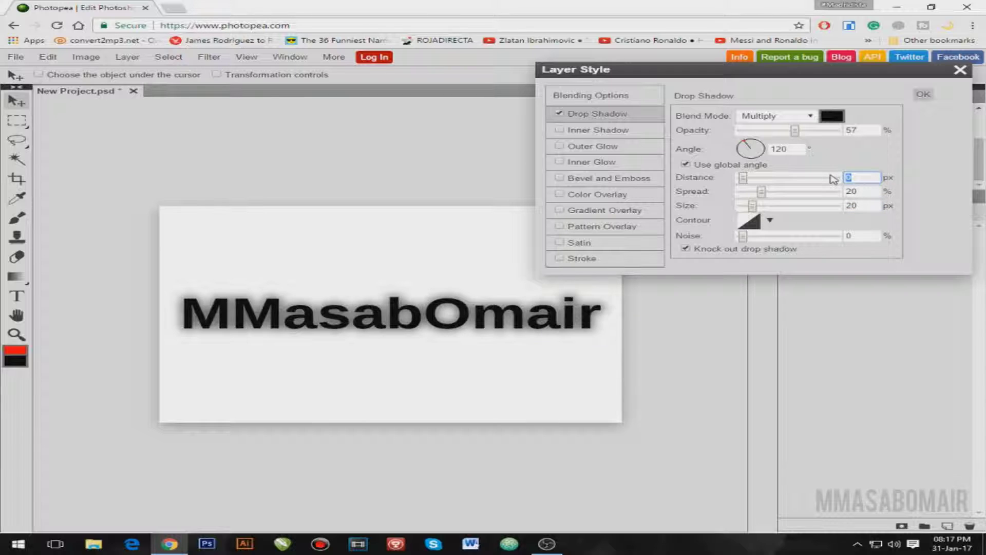
{"action": "type", "text": "5"}
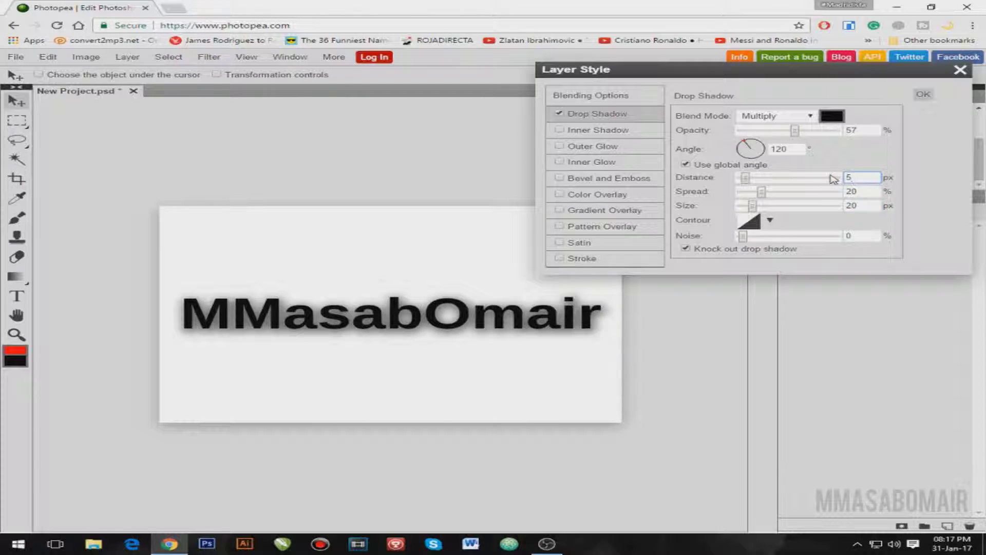
{"action": "left_click", "coordinate": [923, 94]}
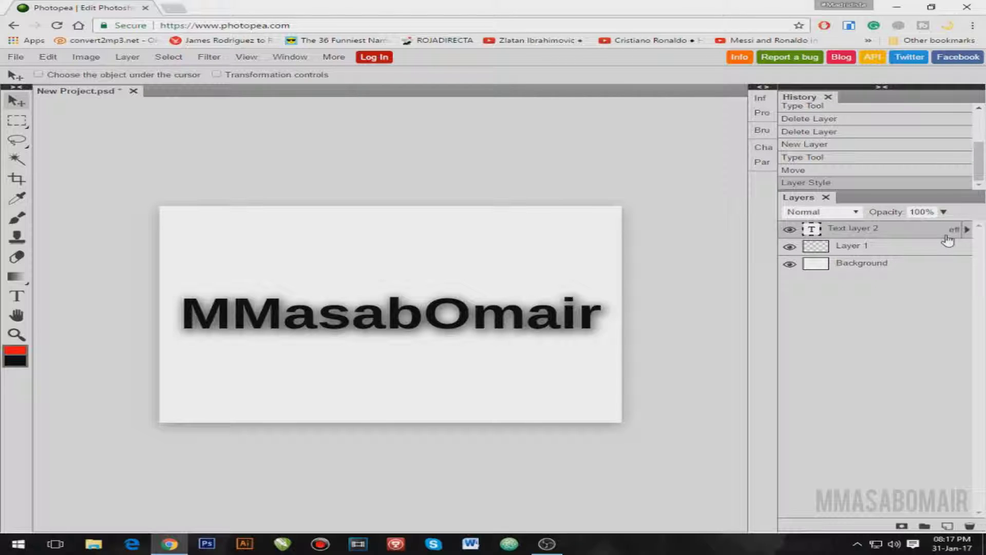
Add empty Layer 3 and give Text layer 2 a white Color Overlay.
{"action": "left_click", "coordinate": [948, 527]}
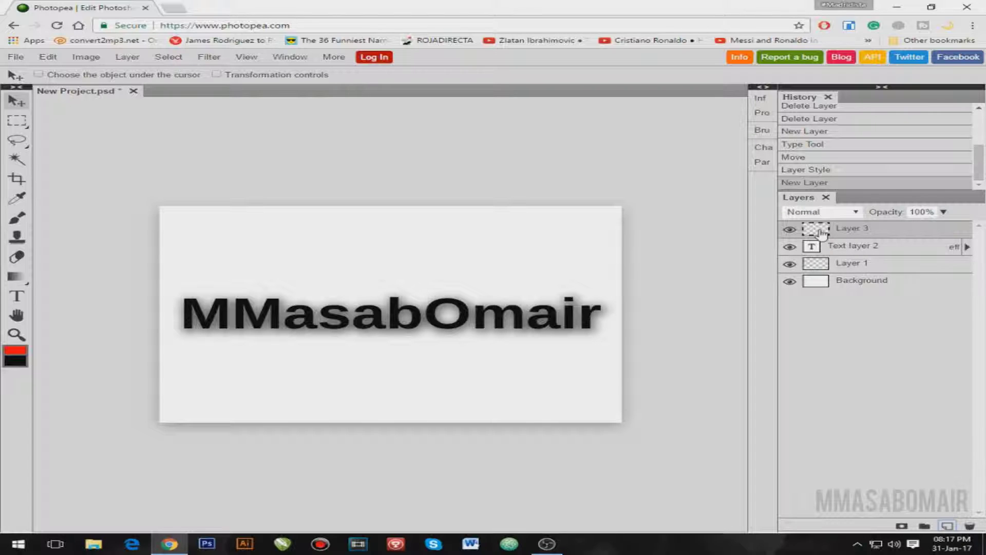
{"action": "left_click_drag", "start_coordinate": [821, 234], "coordinate": [818, 252]}
{"action": "double_click", "coordinate": [818, 252]}
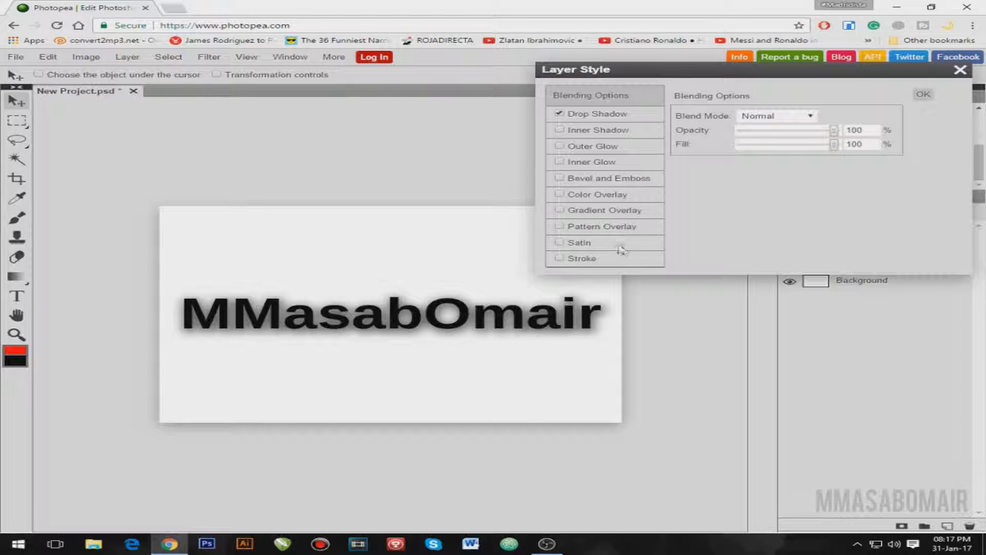
{"action": "left_click", "coordinate": [598, 195]}
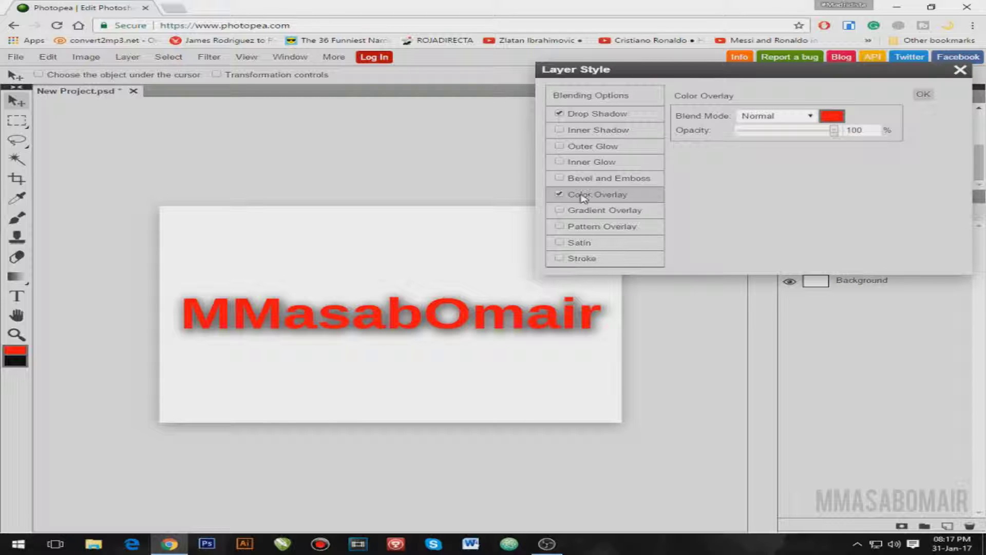
{"action": "left_click", "coordinate": [832, 117]}
{"action": "left_click_drag", "start_coordinate": [257, 209], "coordinate": [97, 146]}
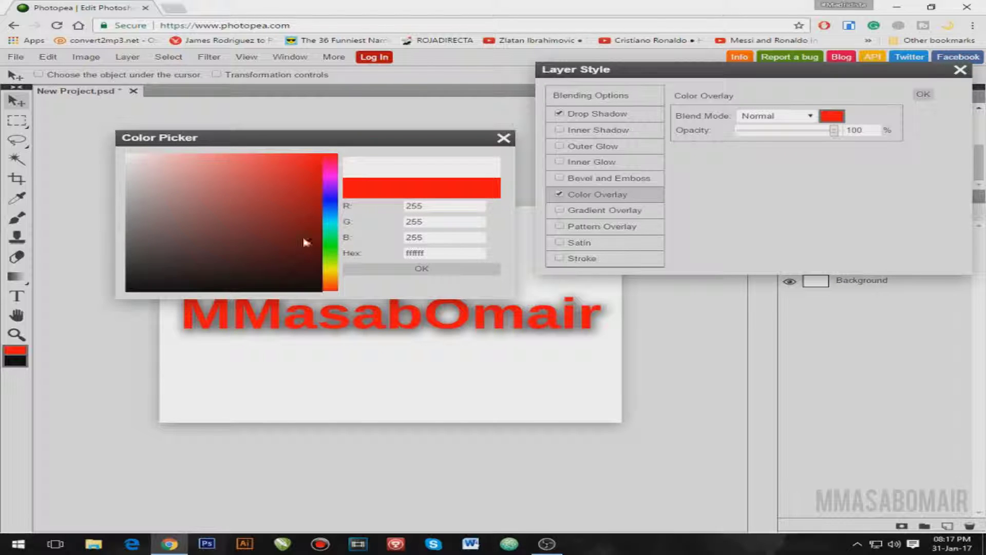
{"action": "left_click", "coordinate": [377, 269]}
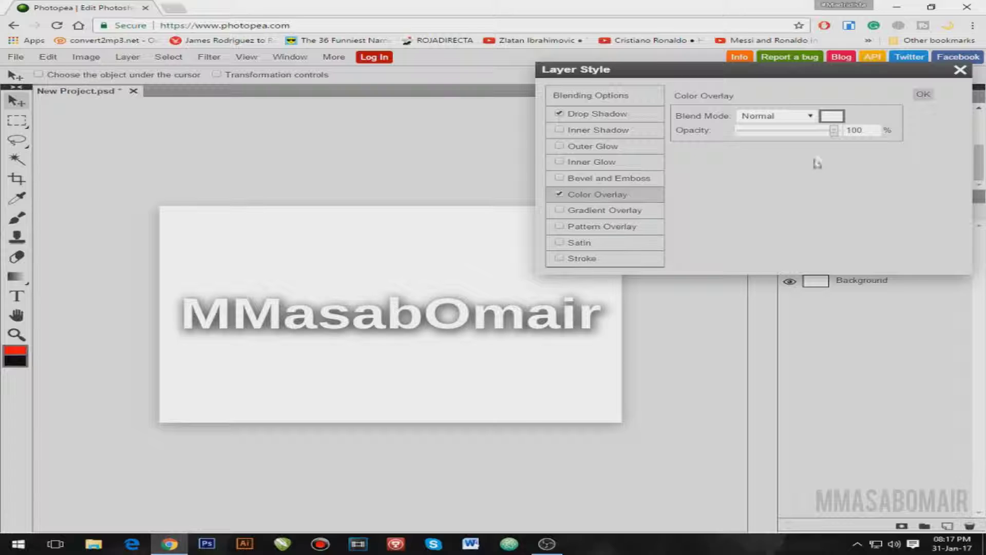
{"action": "left_click", "coordinate": [923, 94]}
Briefly hide and reshow the Background layer, then select it.
{"action": "left_click", "coordinate": [790, 281]}
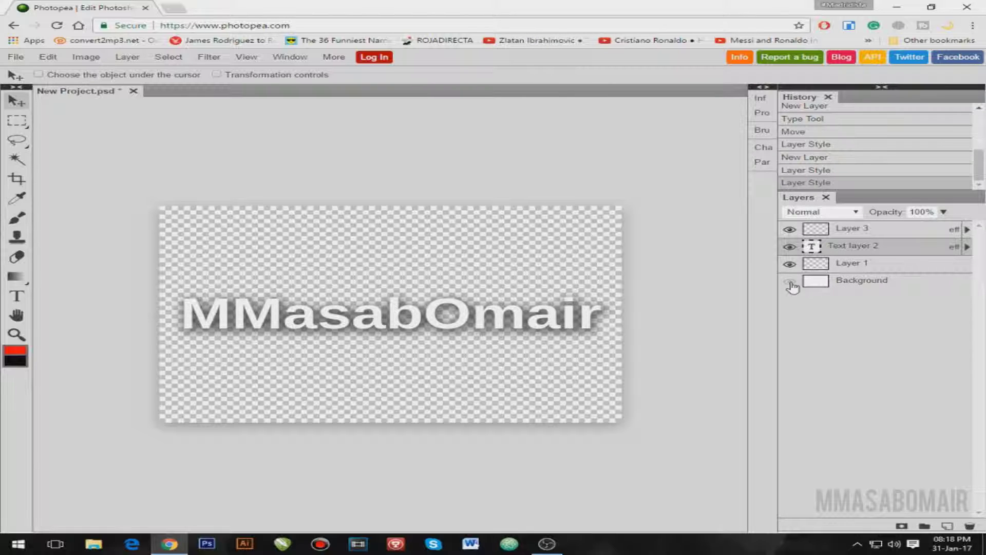
{"action": "left_click", "coordinate": [790, 281]}
{"action": "left_click", "coordinate": [850, 284]}
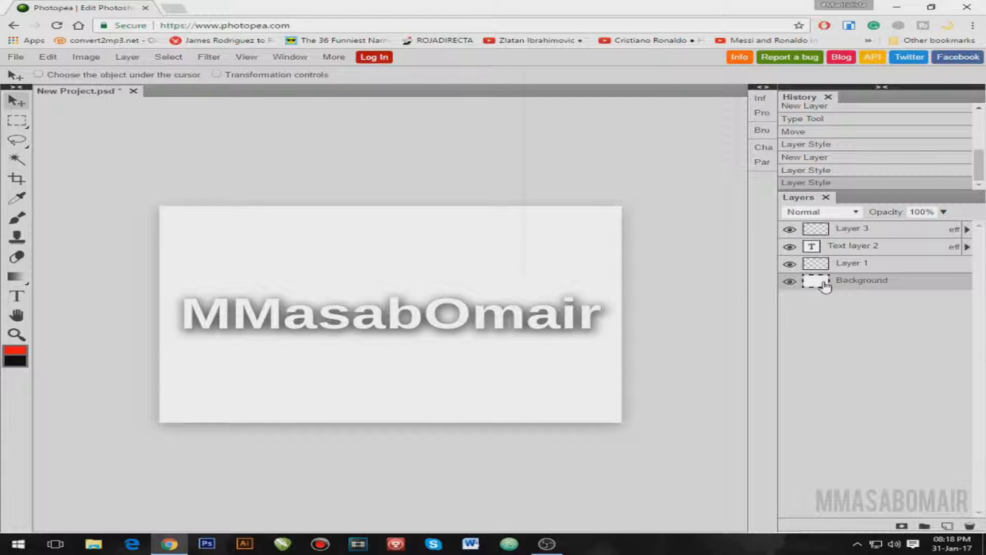
Give the Background layer a black (000000) Color Overlay behind the white text.
{"action": "double_click", "coordinate": [824, 286]}
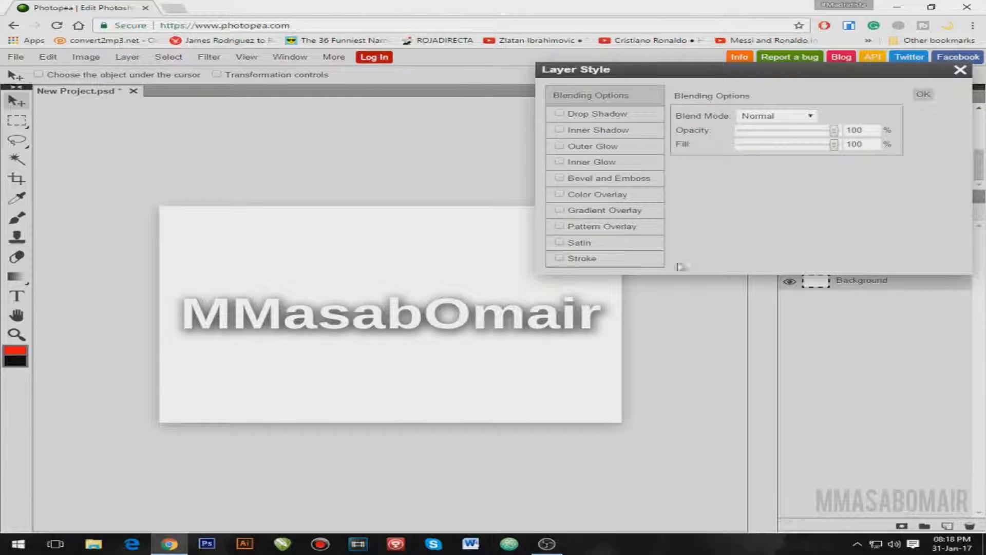
{"action": "left_click", "coordinate": [596, 198]}
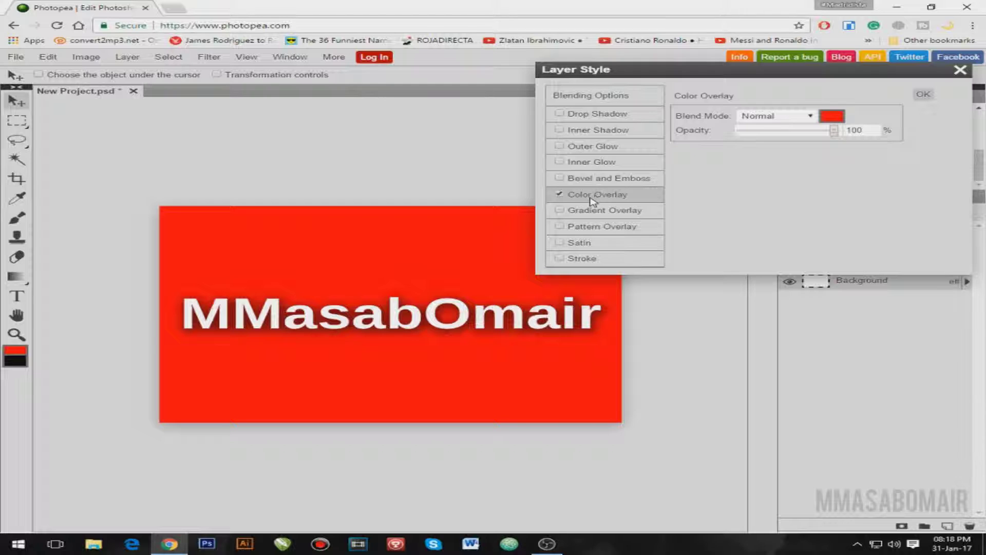
{"action": "left_click", "coordinate": [830, 118]}
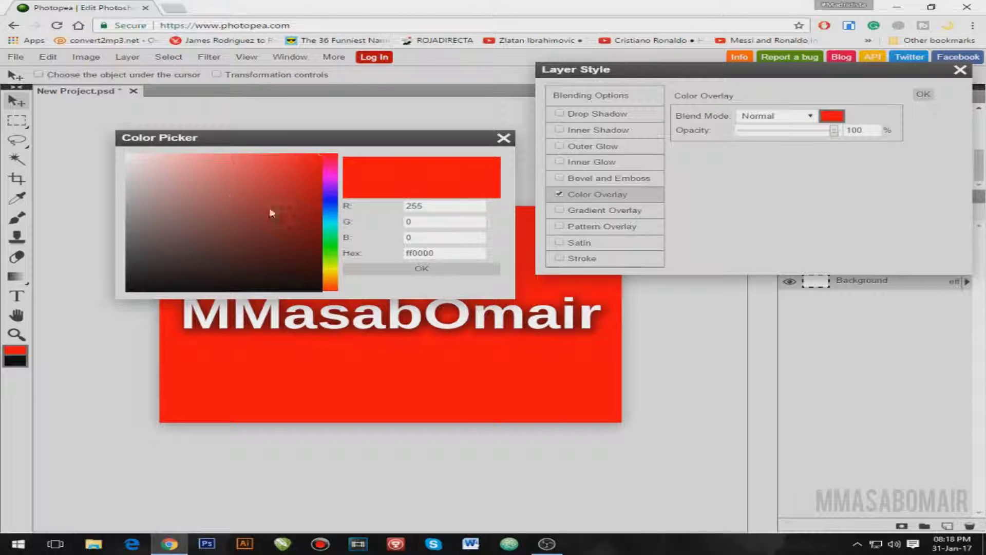
{"action": "mouse_move", "coordinate": [273, 214]}
{"action": "left_mouse_down"}
{"action": "mouse_move", "coordinate": [168, 219]}
{"action": "mouse_move", "coordinate": [119, 293]}
{"action": "mouse_move", "coordinate": [92, 277]}
{"action": "left_mouse_up"}
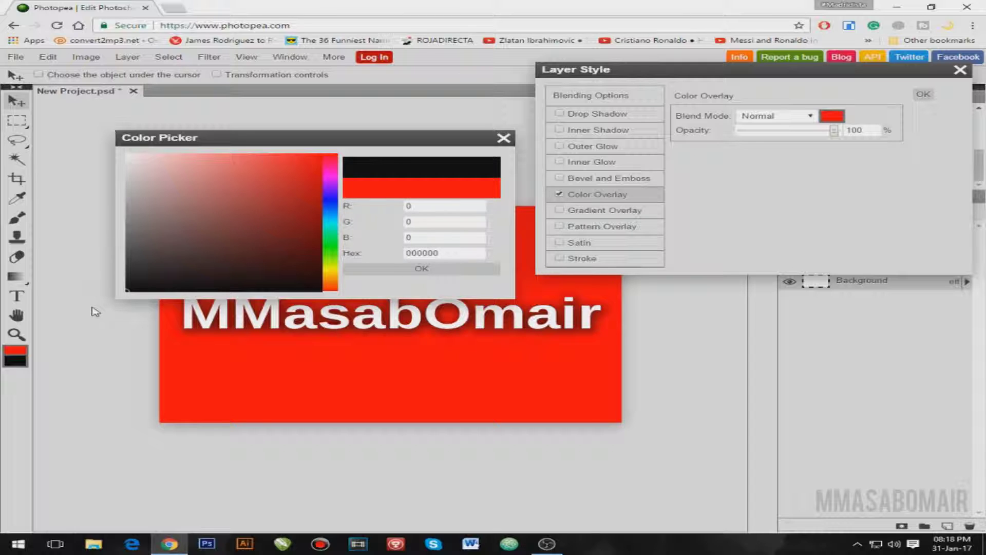
{"action": "left_click", "coordinate": [397, 270]}
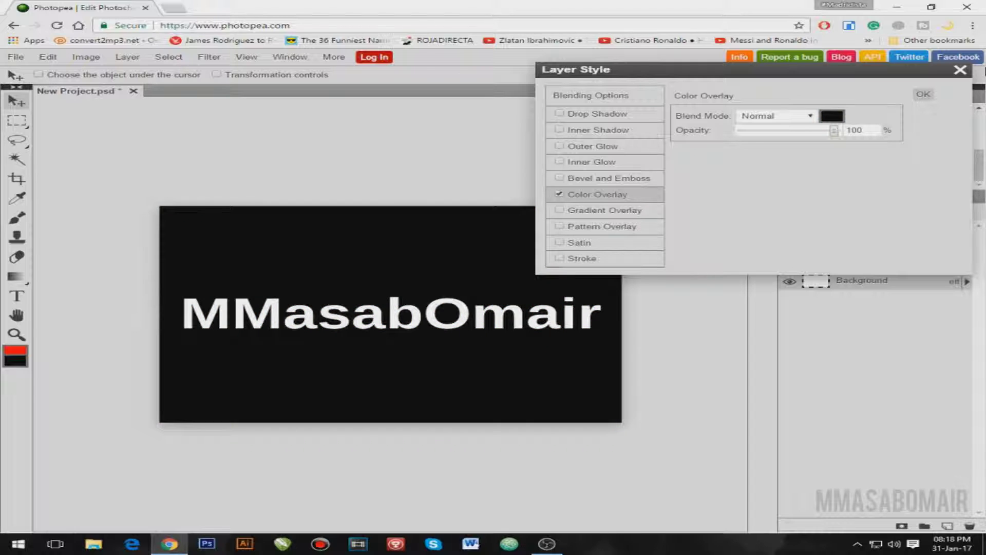
{"action": "left_click", "coordinate": [920, 96]}
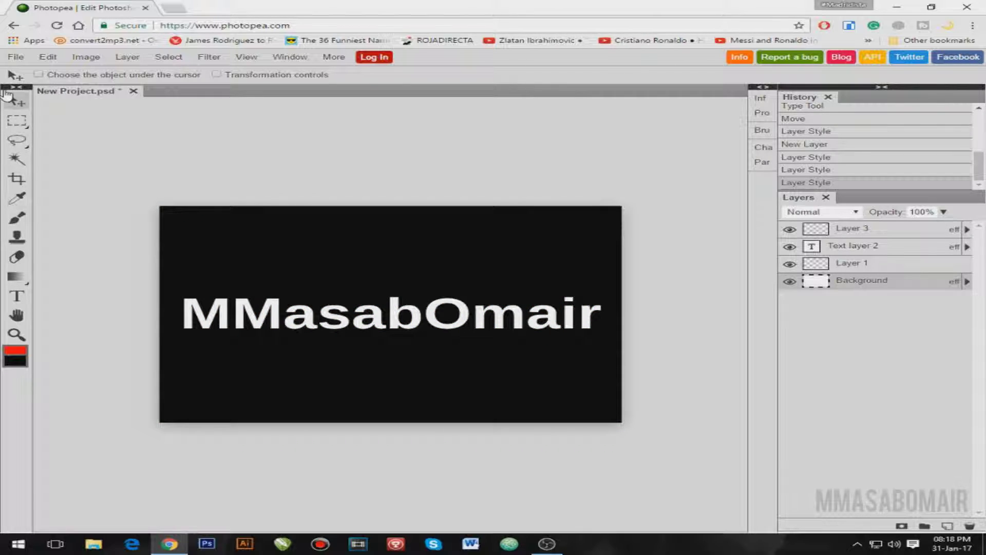